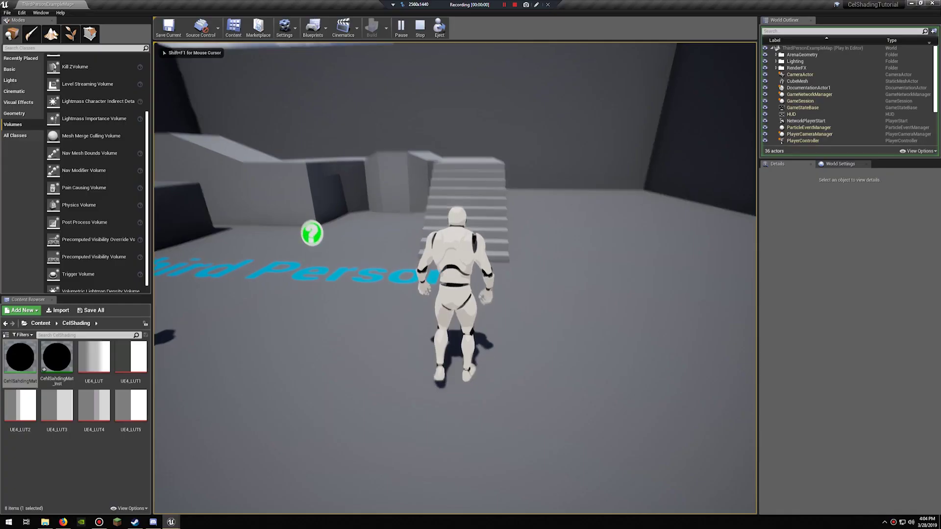
Run and jump the character around the arena in the play preview to examine its cel-shaded look from different angles
key("w")
key("d")
key("a")
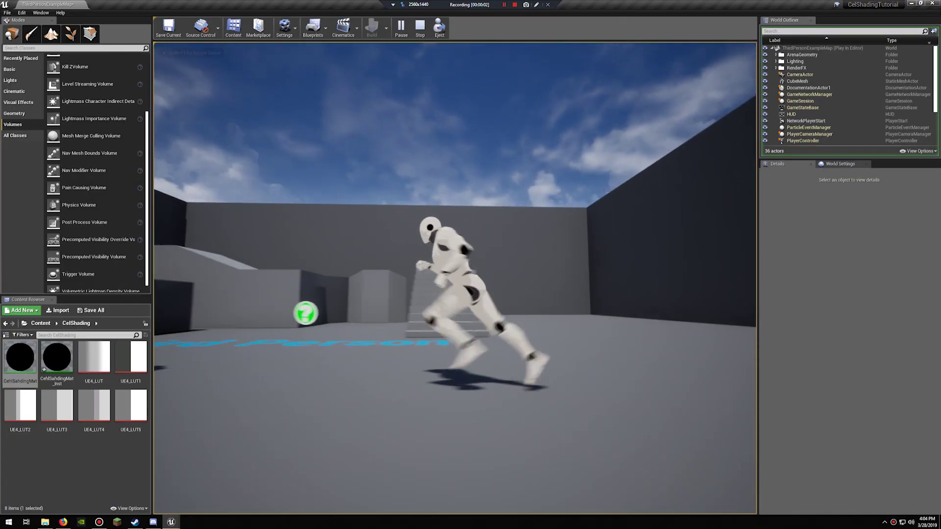
key("d")
key("a")
key("w")
key("space")
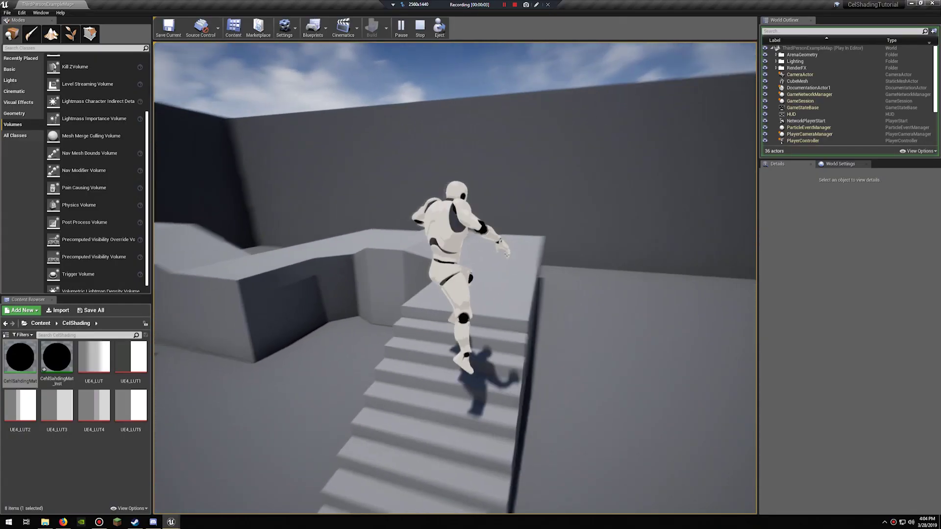
key("space")
key("a")
key("d")
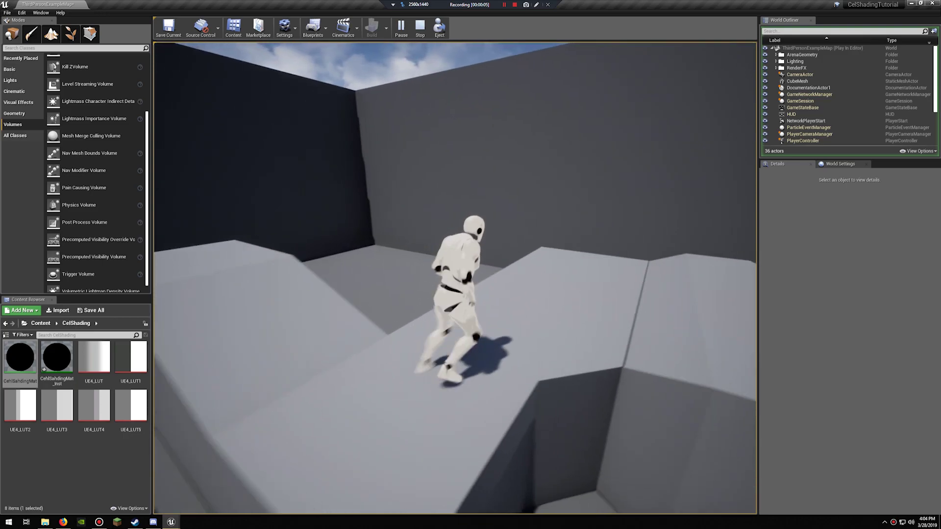
key("a")
key("d")
key("s")
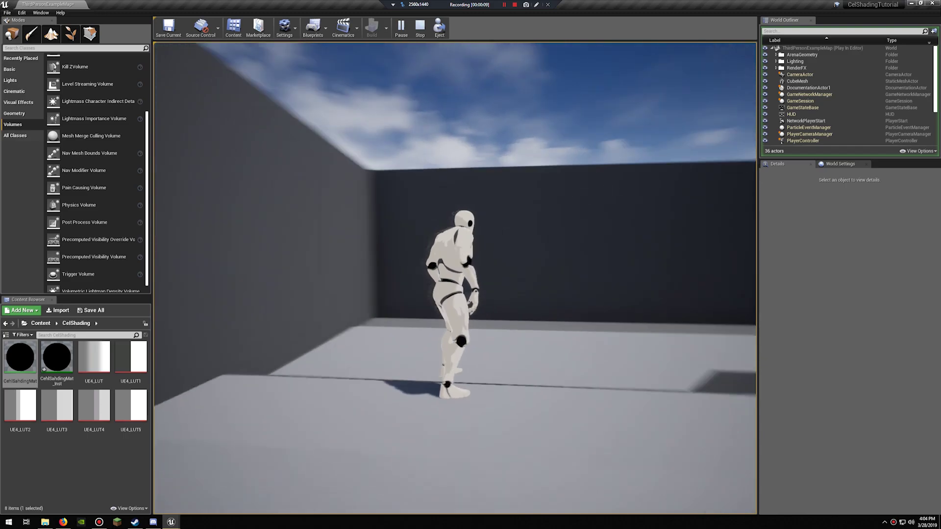
key("s")
key("a")
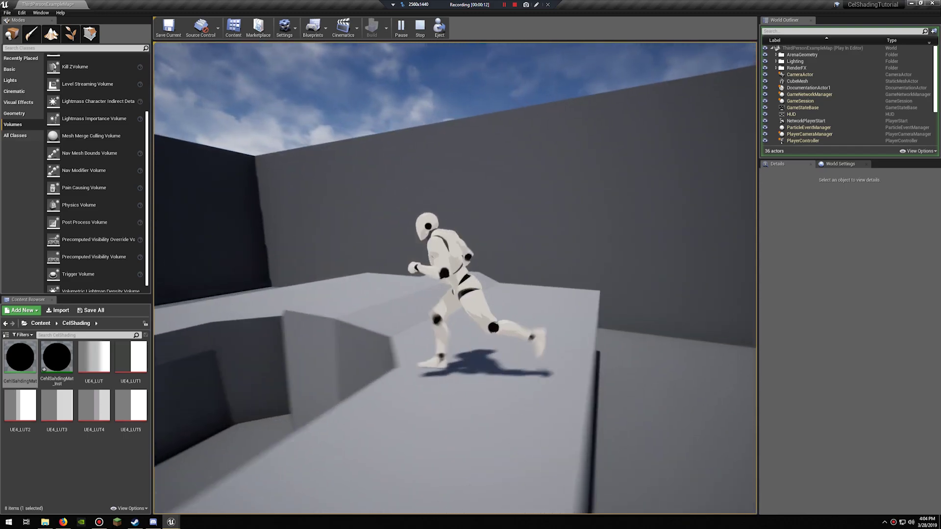
key("w")
key("a")
key("space")
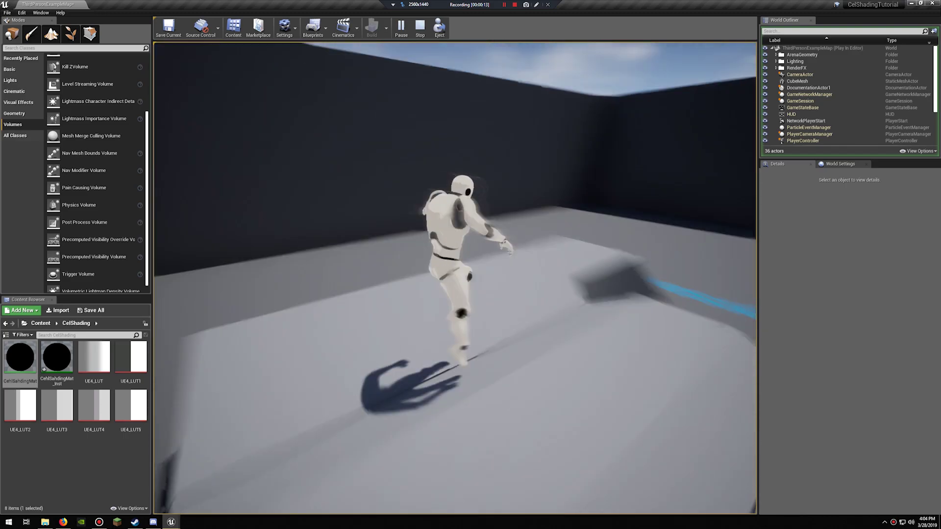
key("space")
key("w")
key("space")
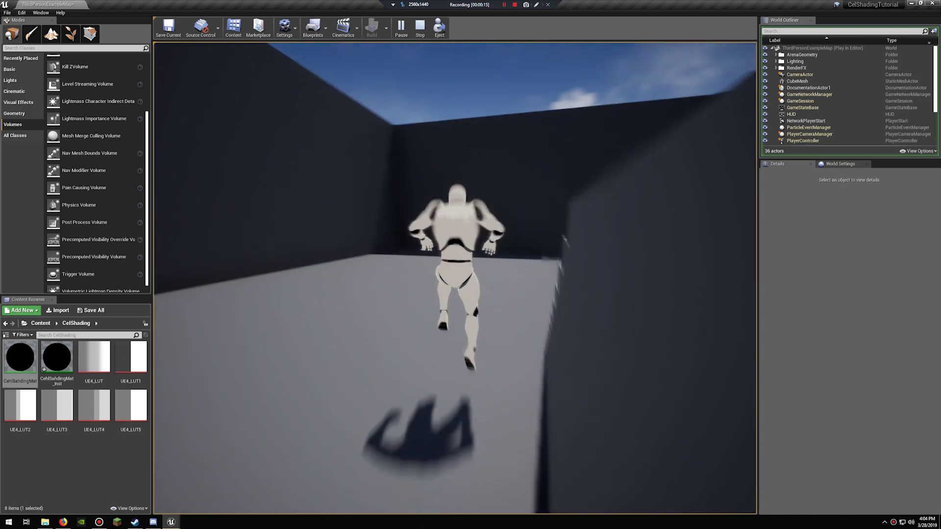
key("a")
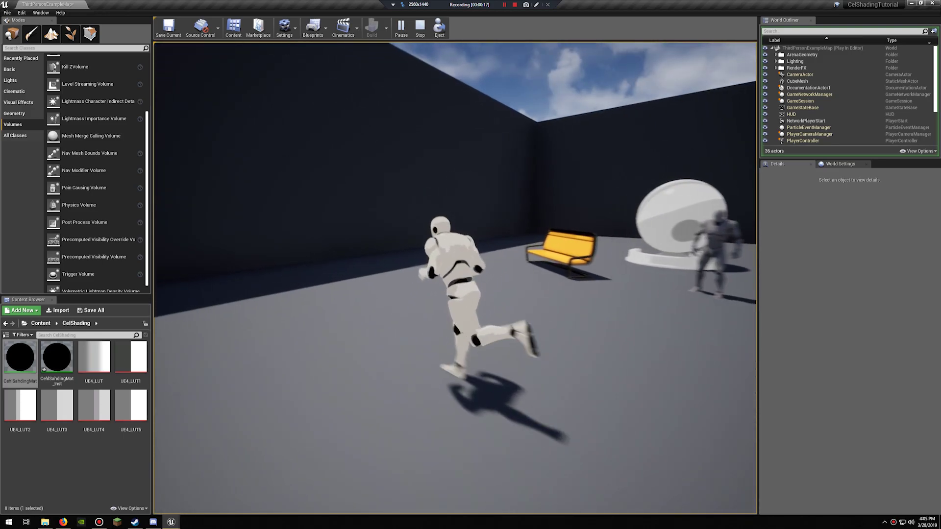
key("w")
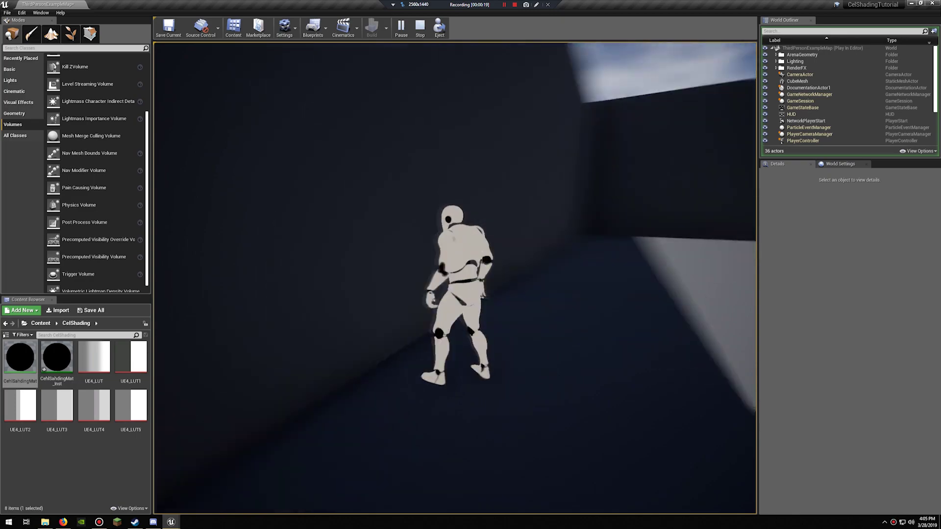
key("a")
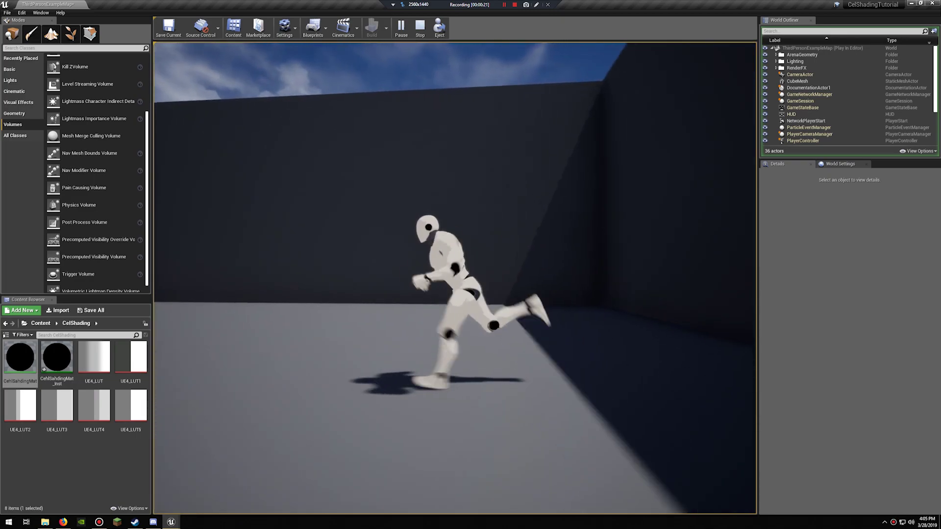
key("w")
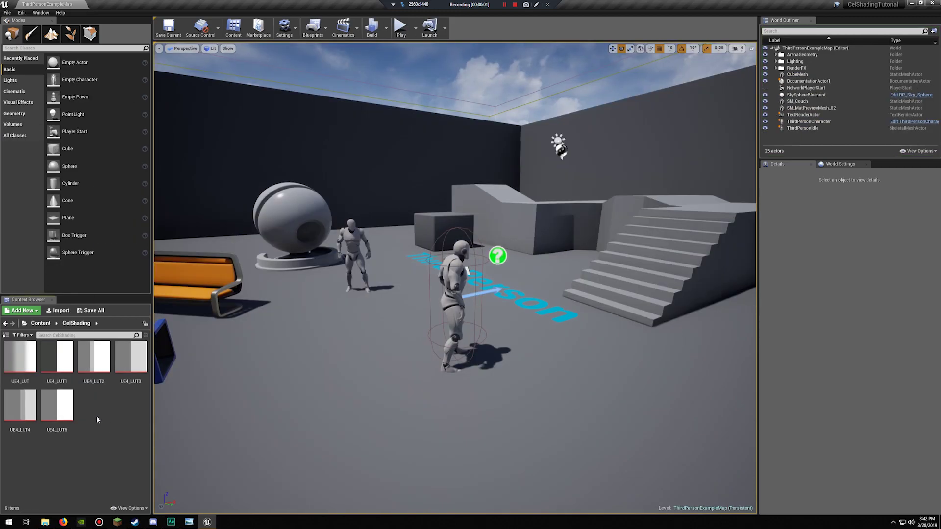
Create a new material named CehlSahdingMat in the CelShading folder and open it for editing
right_click(97, 420)
left_click(122, 278)
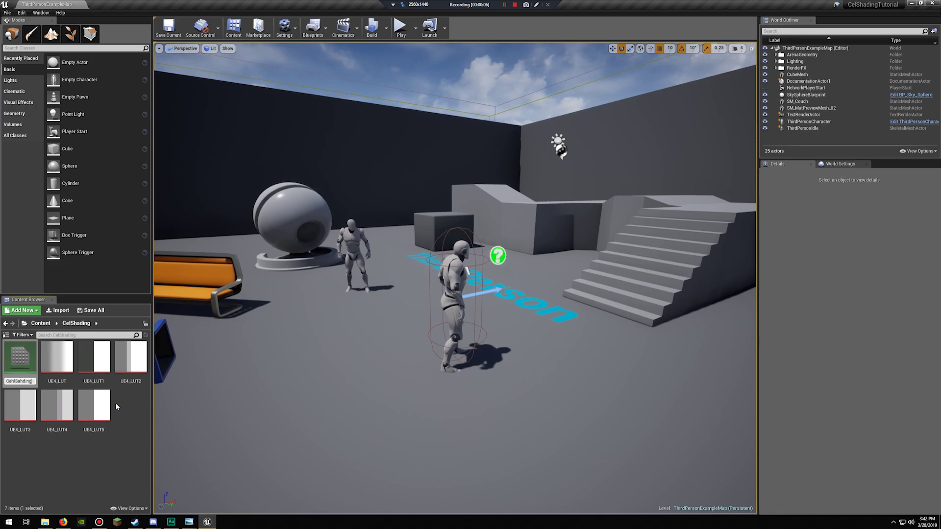
type("CehlSahdingMat")
key("Return")
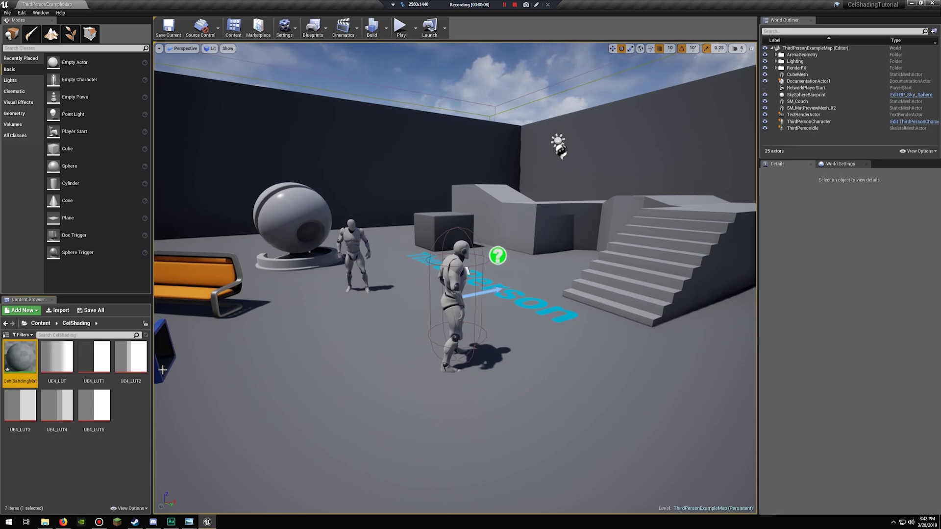
double_click(23, 360)
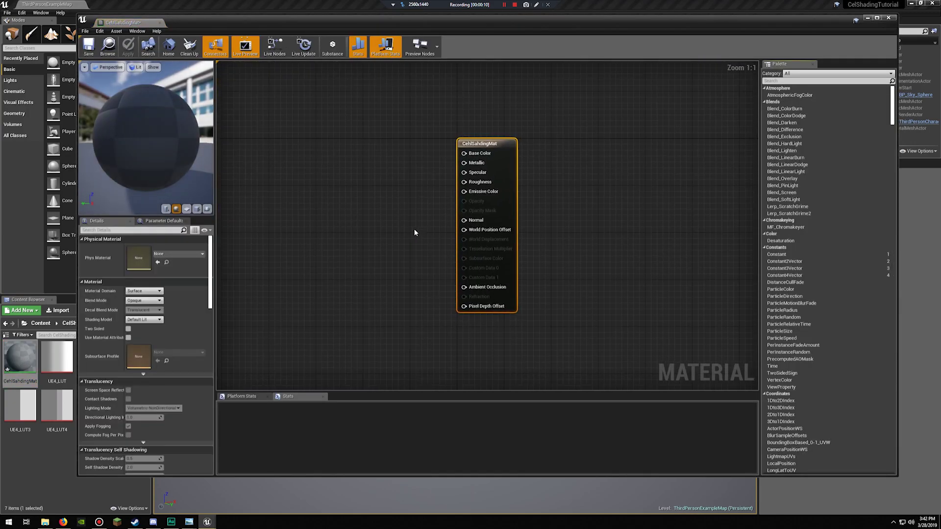
Set the material's domain to Post Process
left_click(157, 291)
left_click(151, 316)
right_click_drag(340, 231, 471, 240)
right_click_drag(537, 164, 582, 176)
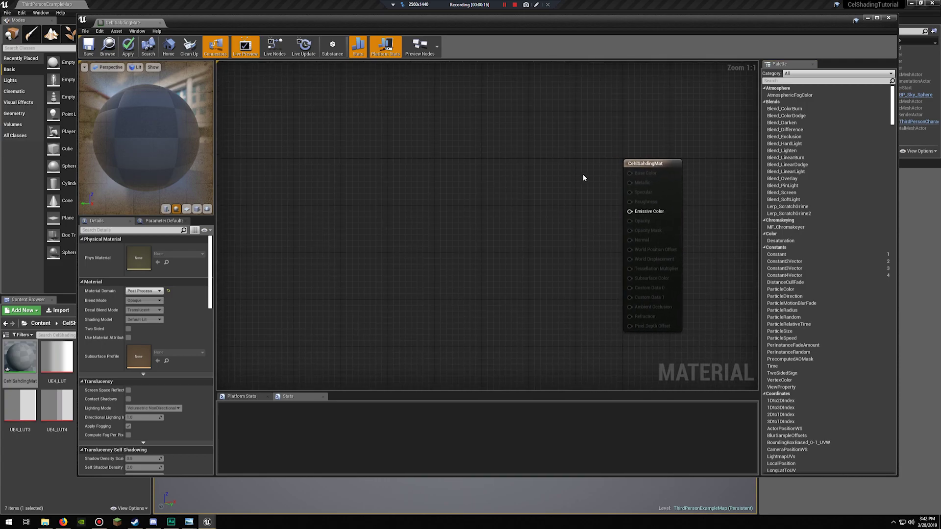
right_click_drag(537, 223, 562, 224)
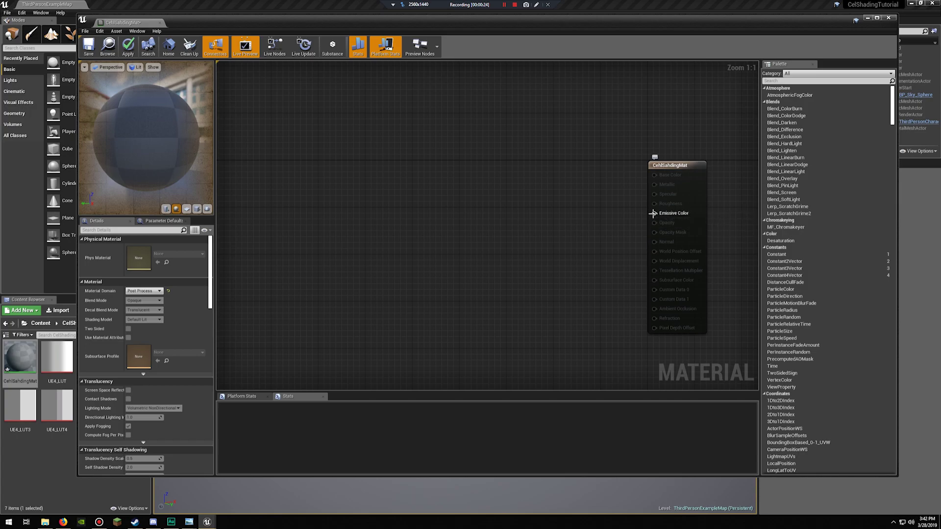
mouse_move(458, 162)
right_mouse_down()
mouse_move(510, 166)
mouse_move(444, 163)
right_mouse_up()
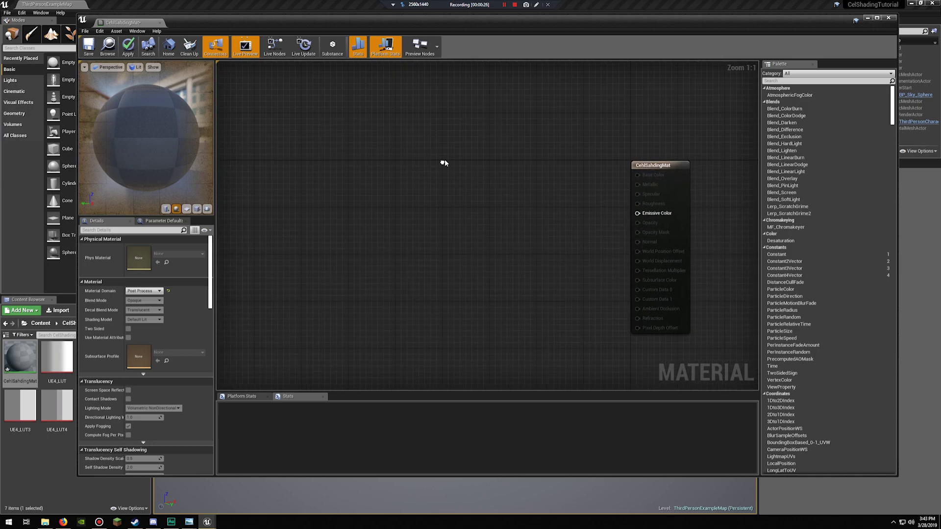
left_click_drag(616, 139, 697, 330)
left_click(544, 252)
Add a SceneTexture node to the material graph and set its Scene Texture Id to DiffuseColor
right_click_drag(527, 195, 545, 198)
right_click(293, 117)
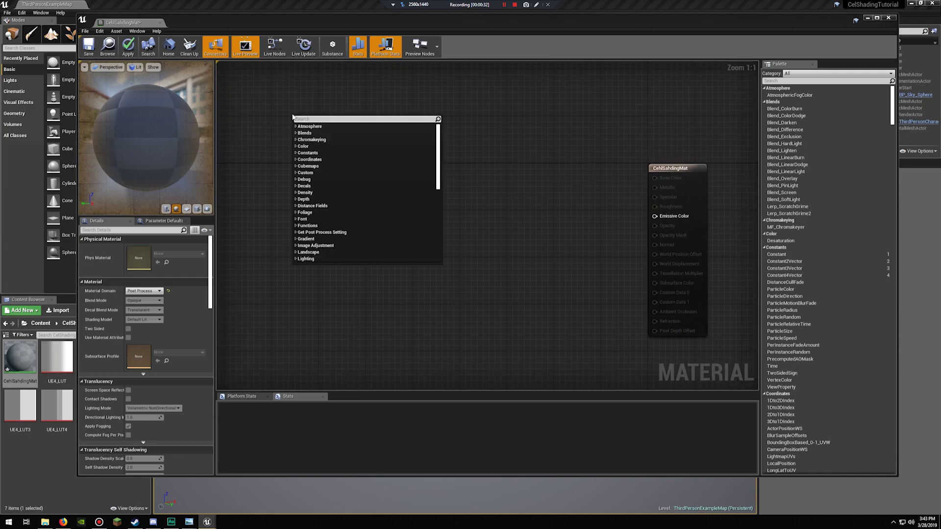
type("se")
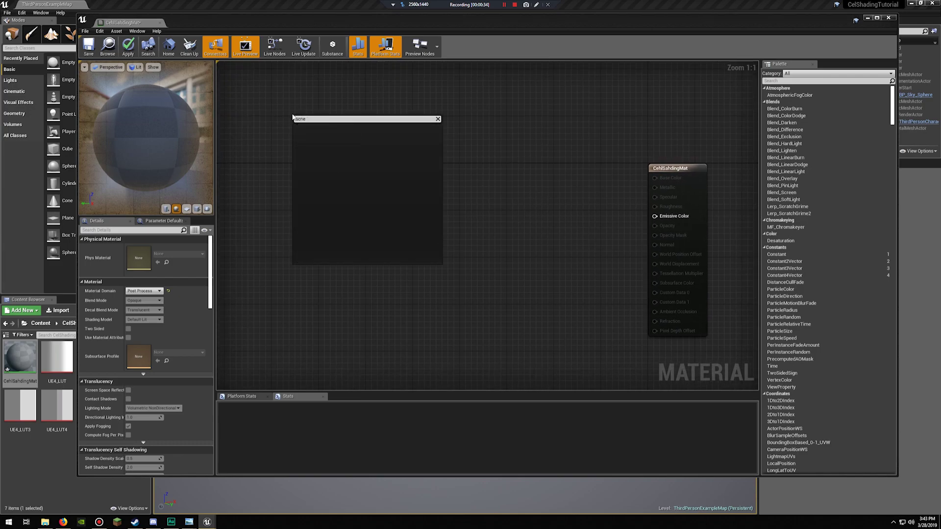
key("BackSpace")
type("cenet")
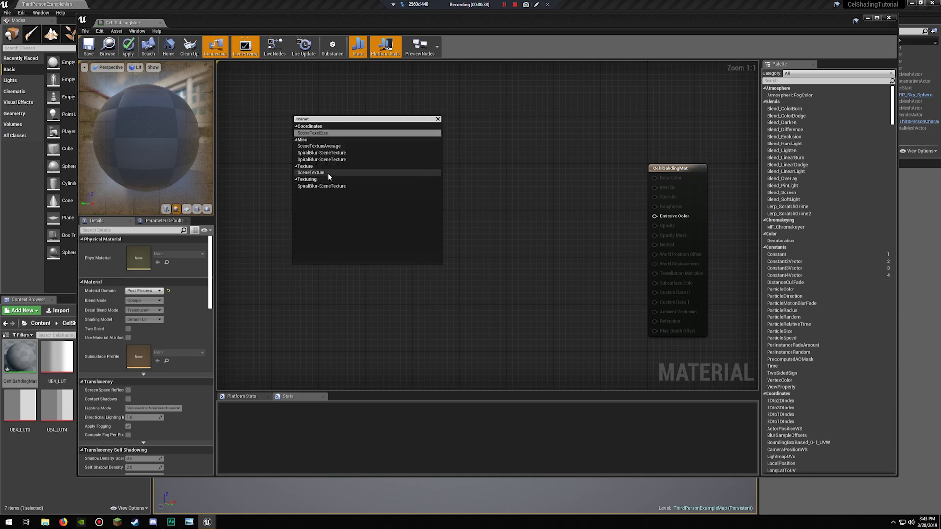
left_click(328, 173)
left_click(151, 248)
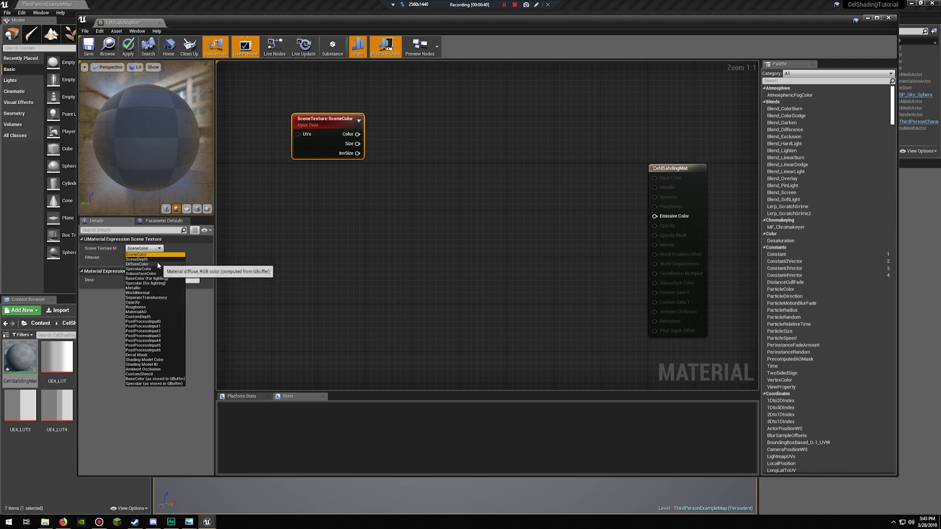
left_click(157, 263)
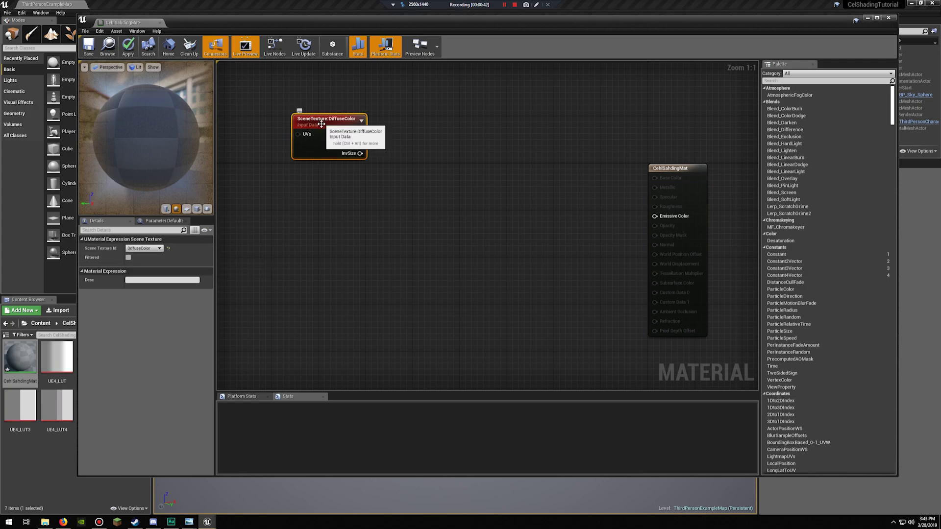
Duplicate the SceneTexture node, place the copy above the original, and set its Scene Texture Id to PostProcessInput0
key("ctrl+c")
key("ctrl+v")
left_click_drag(337, 105, 321, 81)
right_click_drag(432, 114, 454, 200)
left_click_drag(346, 166, 343, 155)
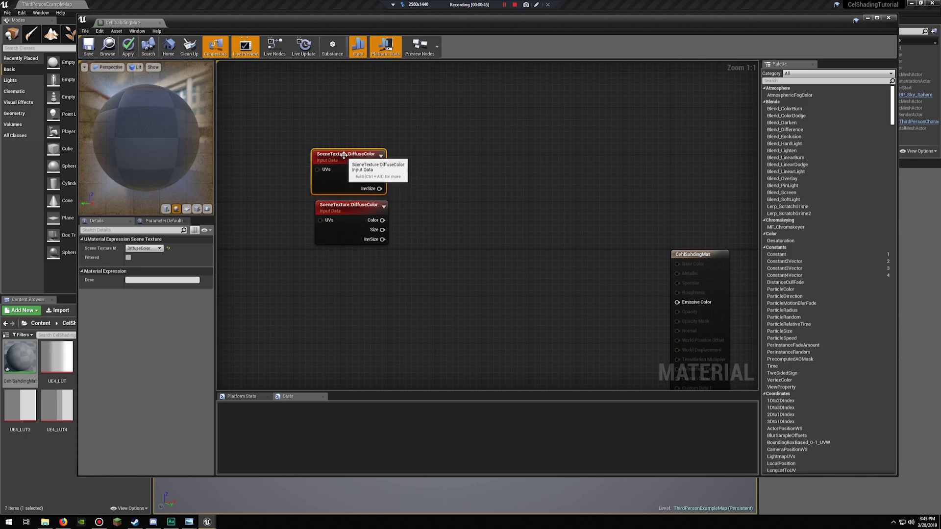
left_click(145, 248)
left_click(160, 322)
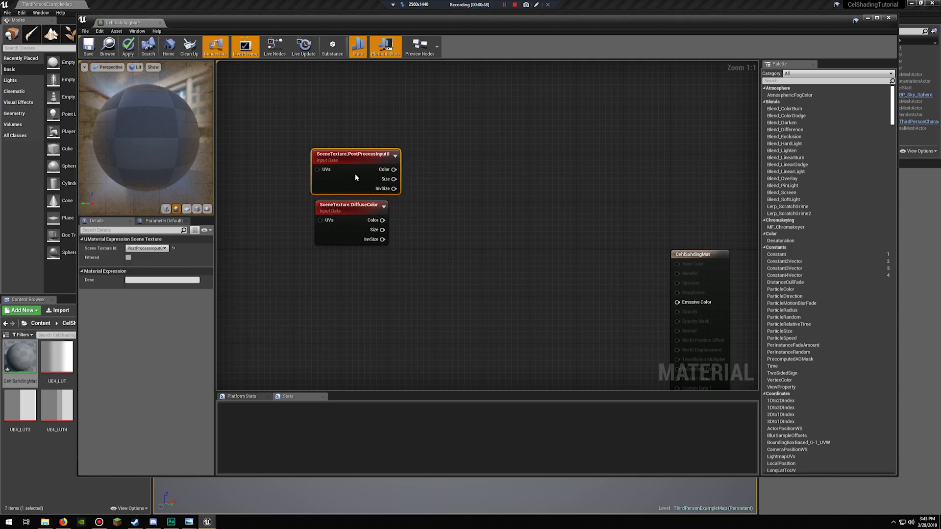
left_click_drag(356, 155, 345, 154)
left_click(468, 223)
left_click(358, 212)
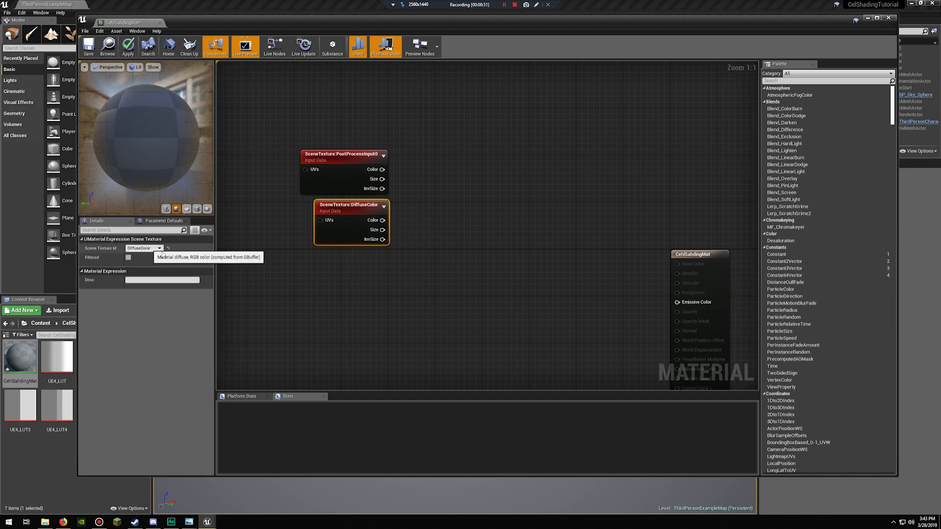
right_click_drag(489, 242, 485, 265)
left_click(332, 186)
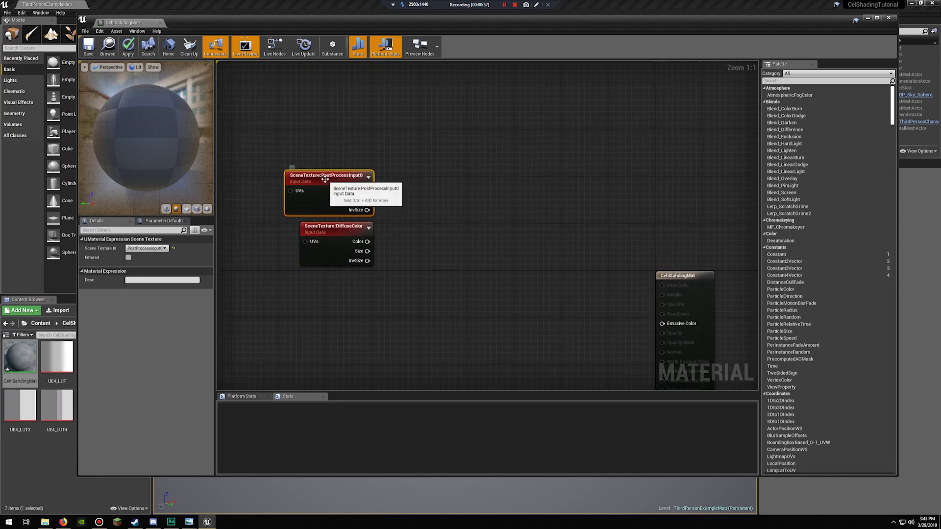
Add two Desaturation nodes, one fed by the Color output of PostProcessInput0 and one by that of DiffuseColor
mouse_move(447, 190)
right_mouse_down()
mouse_move(448, 177)
mouse_move(508, 185)
mouse_move(378, 168)
mouse_move(426, 196)
mouse_move(460, 185)
right_mouse_up()
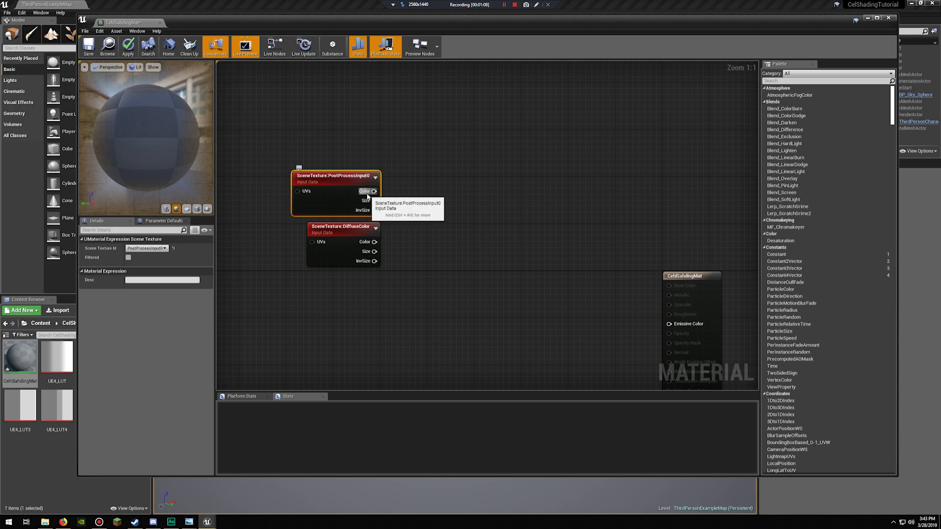
left_click_drag(374, 191, 404, 194)
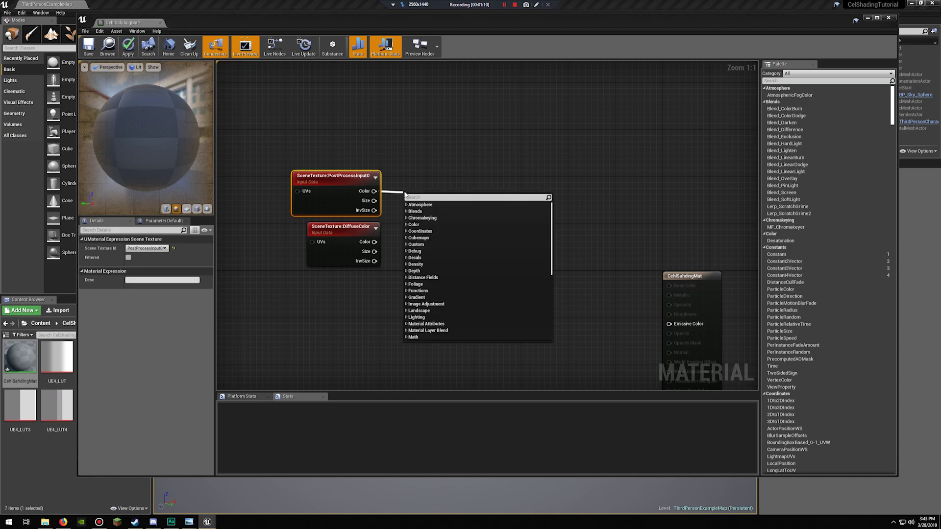
type("desat")
key("Return")
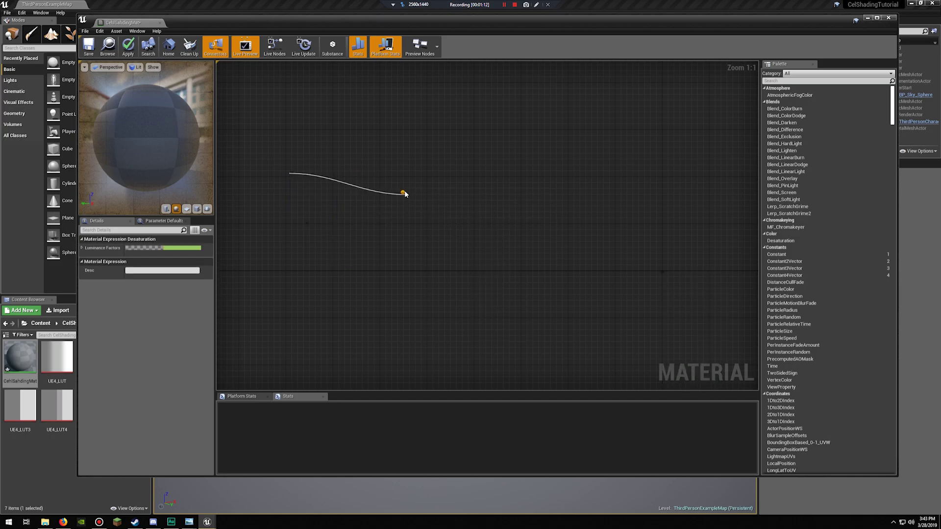
left_click_drag(420, 198, 427, 183)
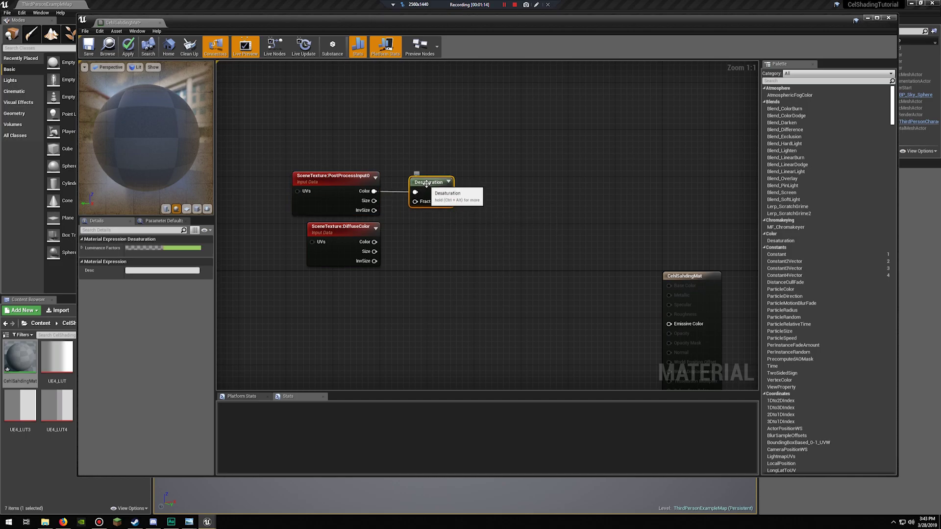
key("ctrl+w")
left_click_drag(425, 267, 438, 238)
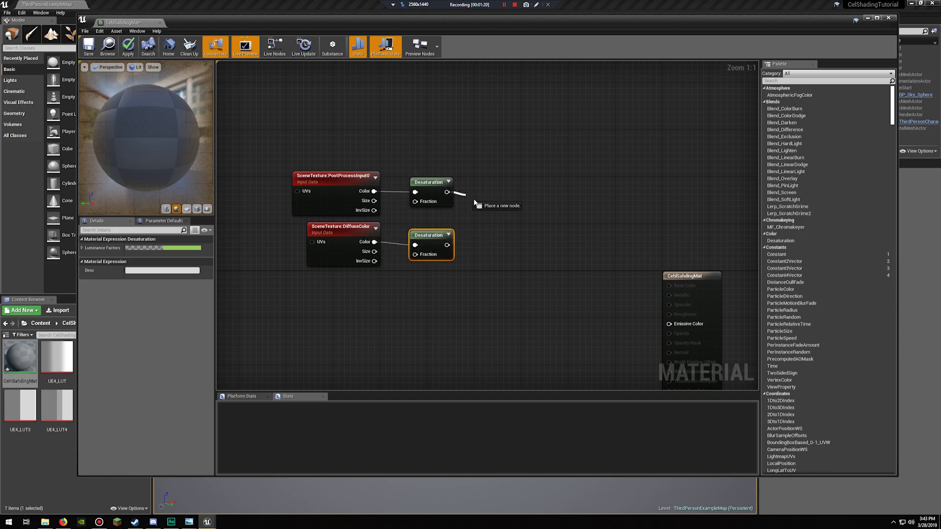
Add a Divide node with the PostProcessInput0 Desaturation output connected to its A input
left_click_drag(475, 202, 475, 201)
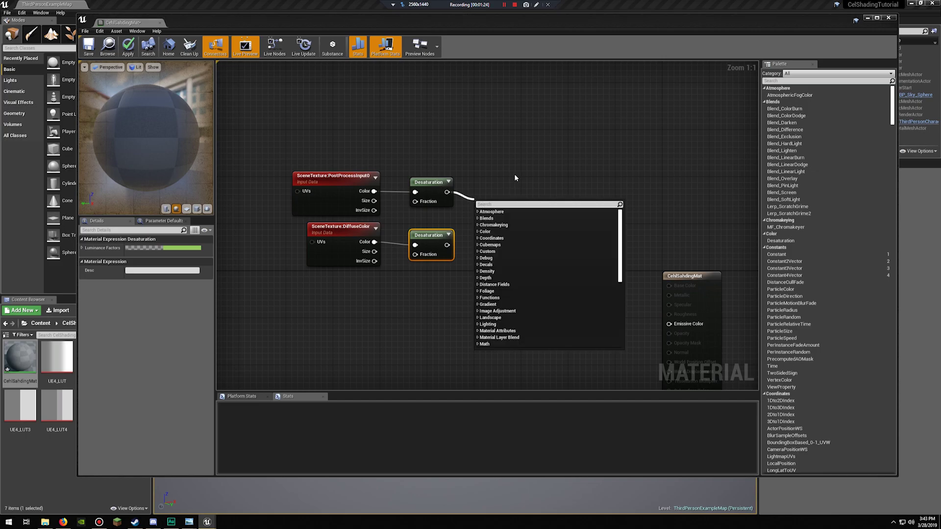
type("divd")
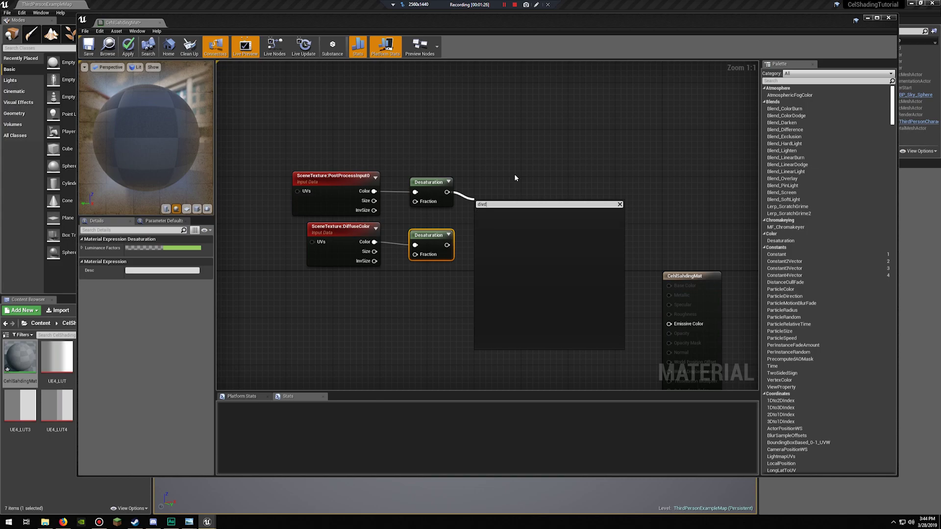
key("BackSpace")
type("ide")
key("Return")
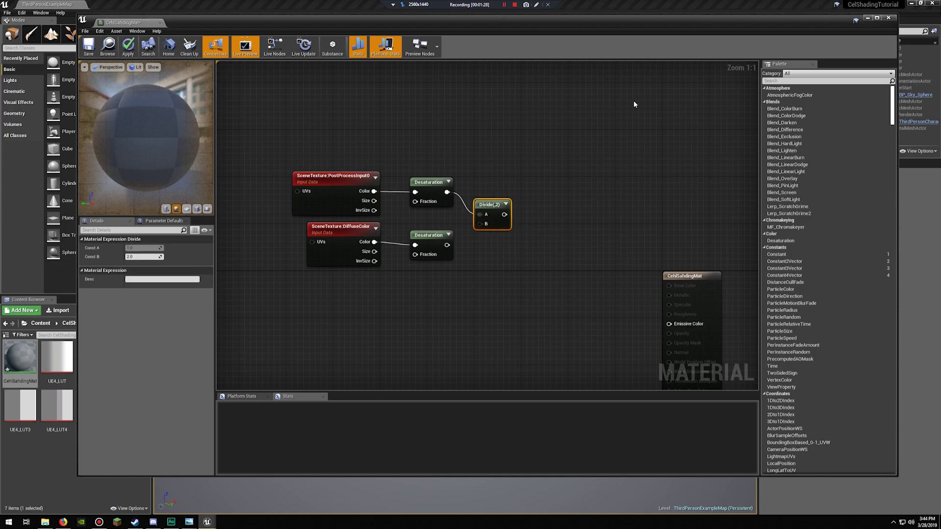
Connect the DiffuseColor Desaturation output to the Divide node's B input and add a Clamp node fed by the Divide output
left_click_drag(449, 245, 518, 217)
type("clamp")
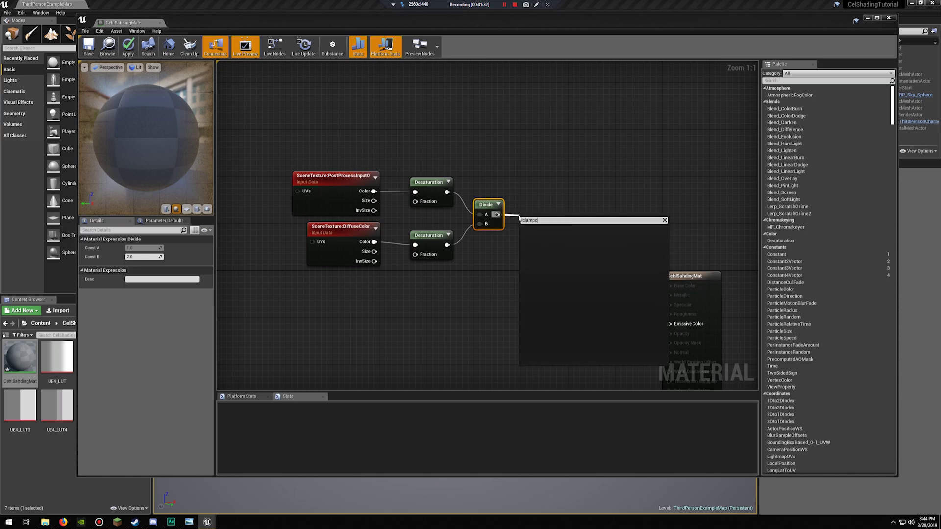
key("Return")
left_click_drag(540, 229, 543, 214)
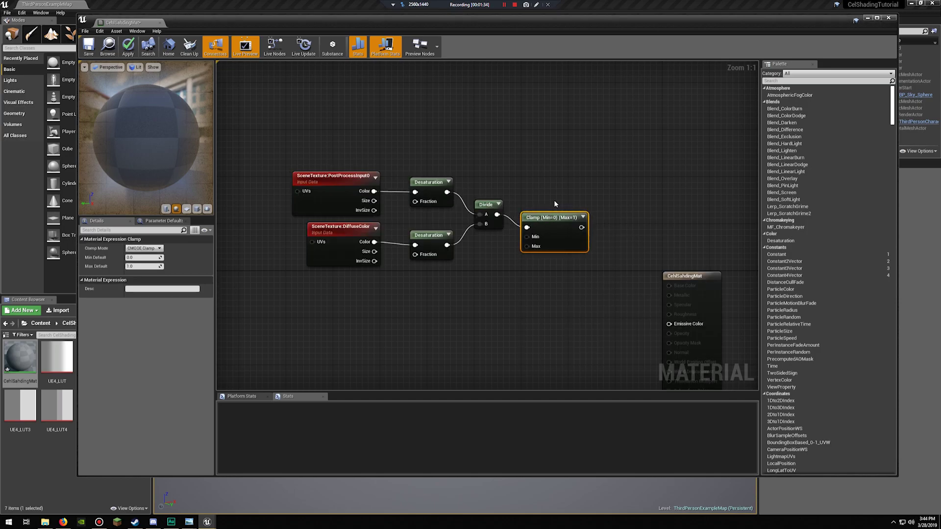
right_click_drag(629, 214, 568, 226)
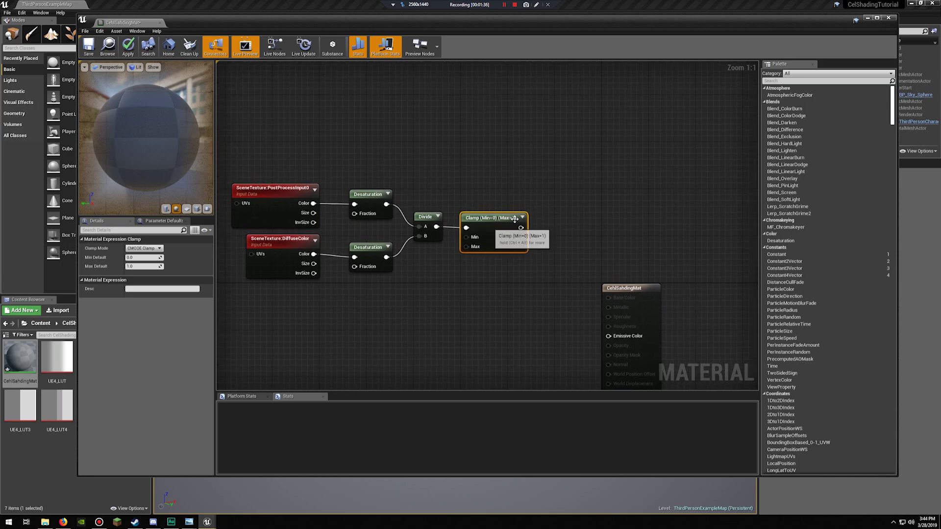
Move the SceneTexture, Desaturation, Divide and Clamp nodes together up and farther away from the material's result node
right_click_drag(432, 204, 580, 163)
left_click_drag(310, 130, 610, 249)
left_click_drag(370, 155, 277, 96)
right_click_drag(250, 109, 370, 160)
left_click_drag(375, 150, 339, 127)
left_click(462, 231)
right_click_drag(539, 182, 465, 216)
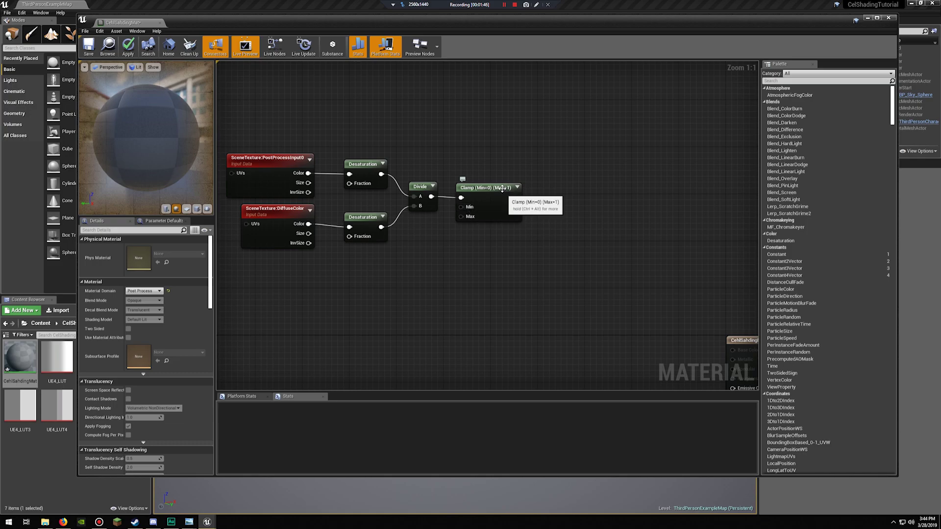
Add an If node with its A input fed by the Clamp output
right_click_drag(588, 225, 446, 221)
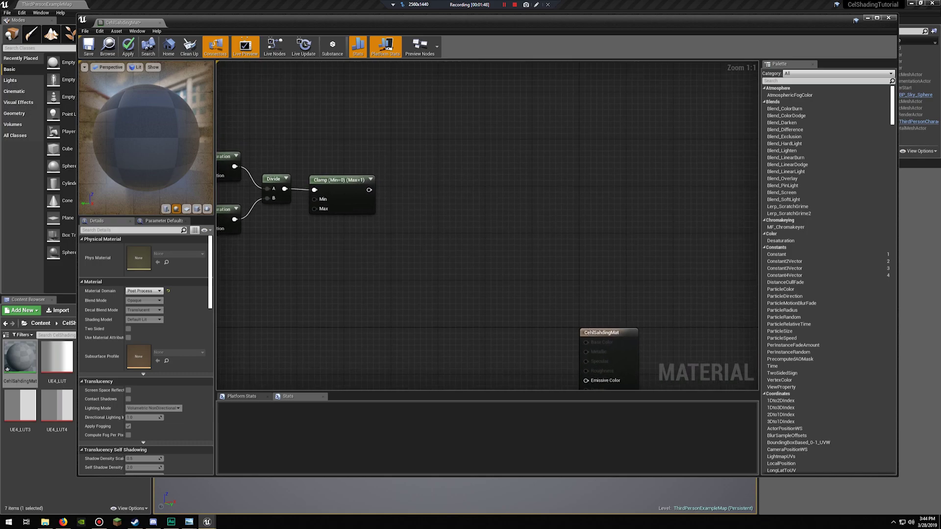
right_click_drag(415, 252, 560, 238)
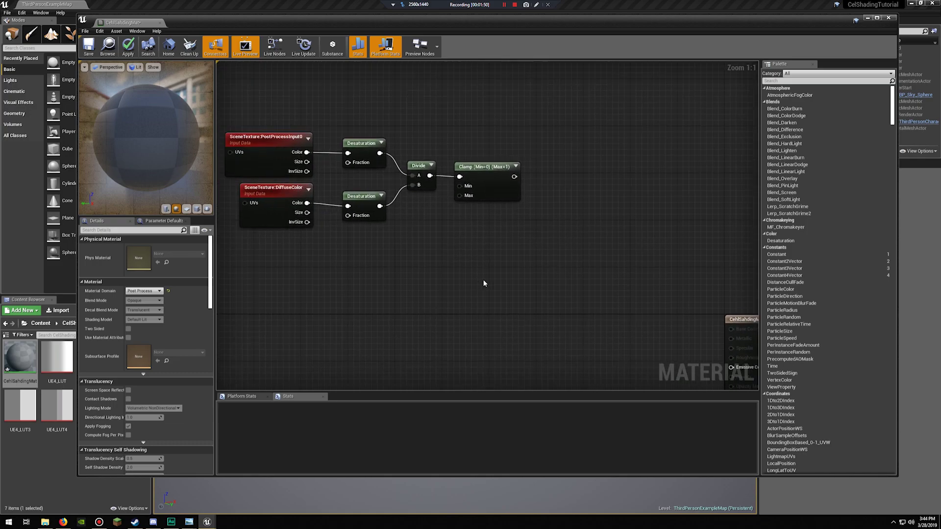
left_click_drag(514, 177, 585, 182)
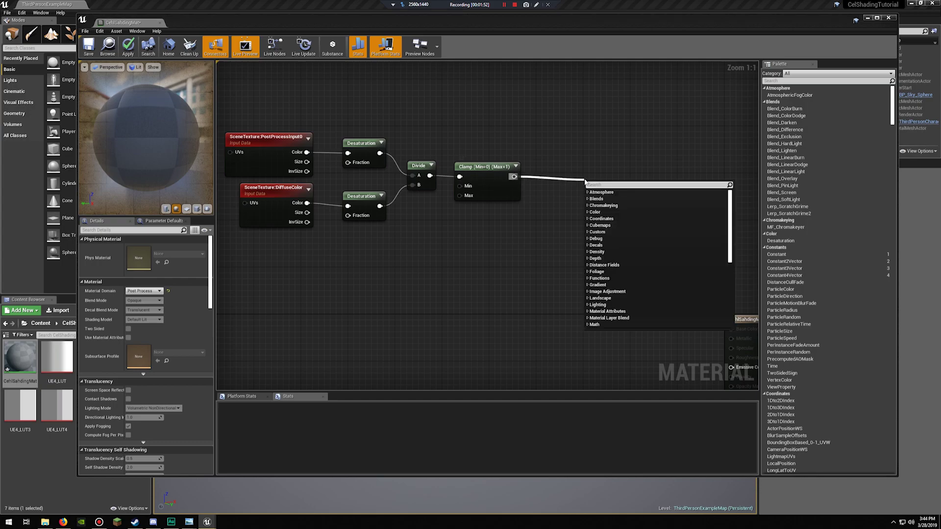
type("if")
key("Return")
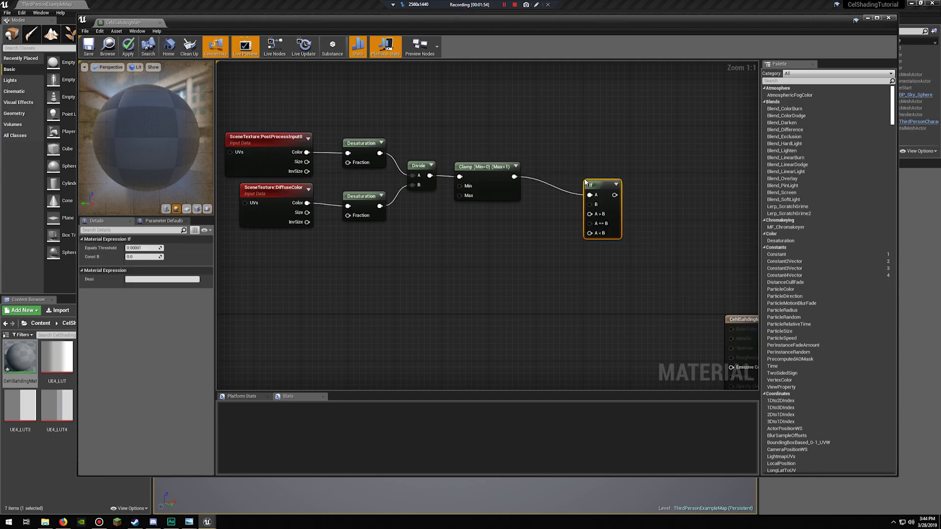
Add a Constant node connected to the If node's B input
right_click_drag(572, 204, 435, 200)
left_click_drag(451, 198, 373, 229)
type("const")
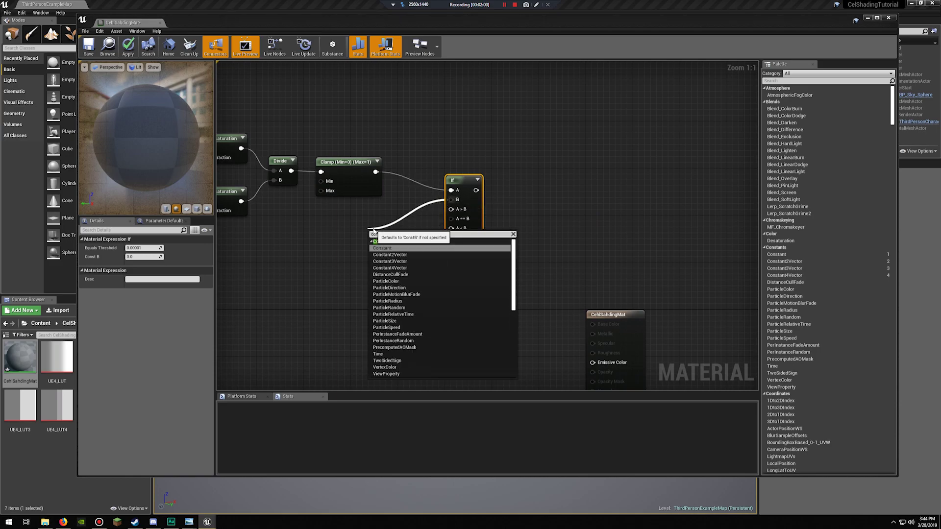
key("Return")
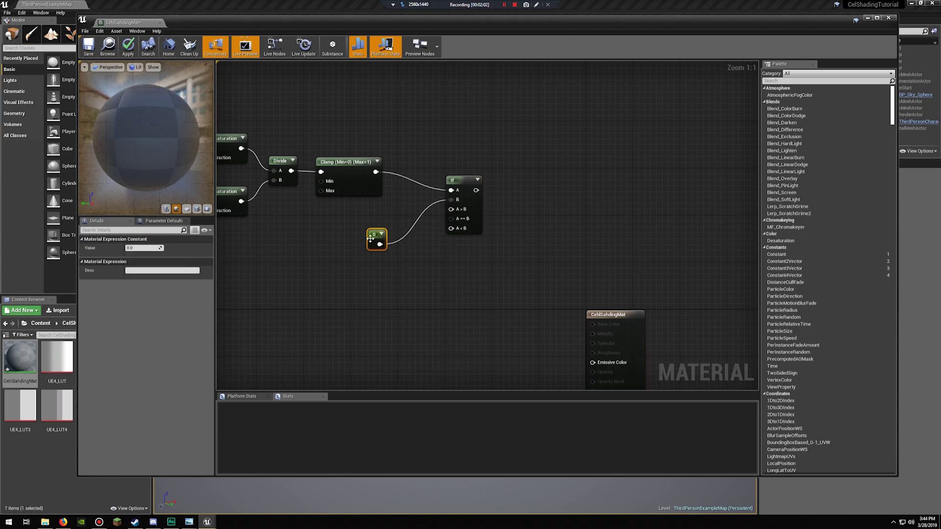
Convert the constant feeding the If node's B input to a parameter named ShadowDepth
right_click(375, 240)
left_click(417, 256)
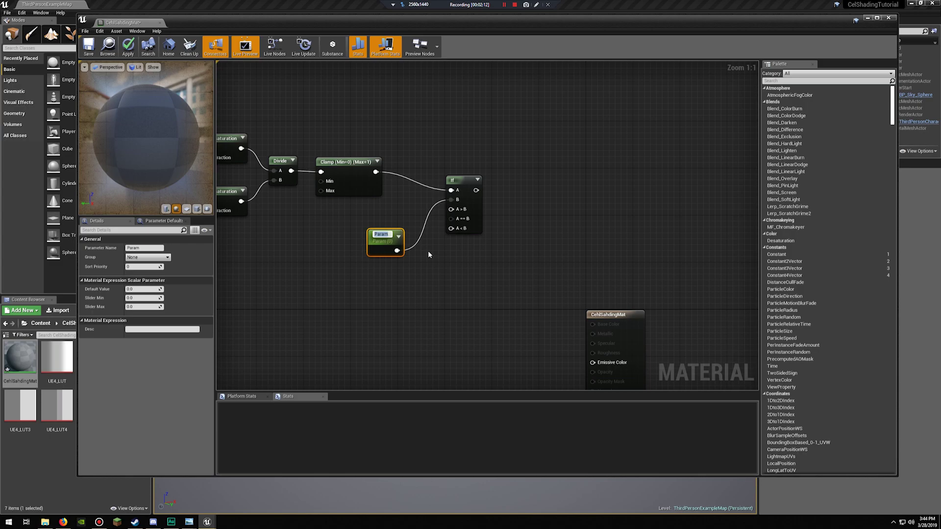
type("ShadowDepht")
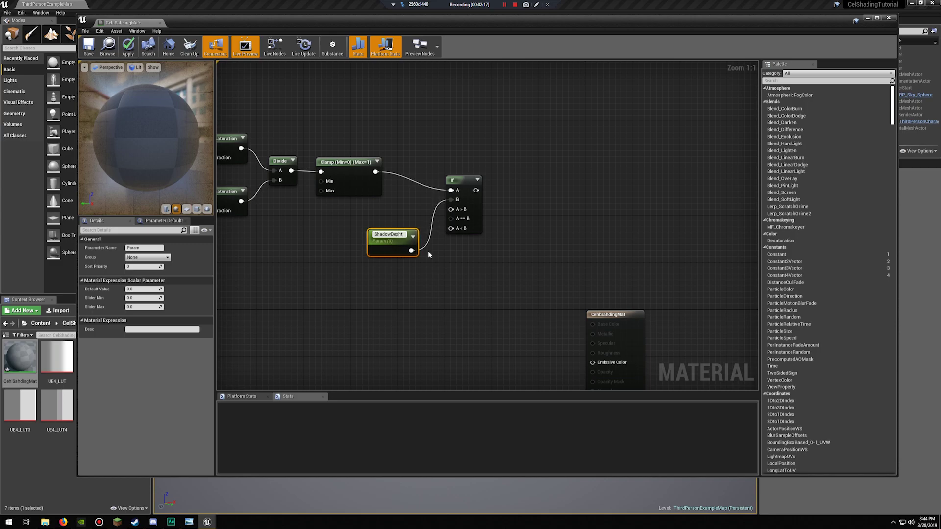
key("Return")
left_click(161, 248)
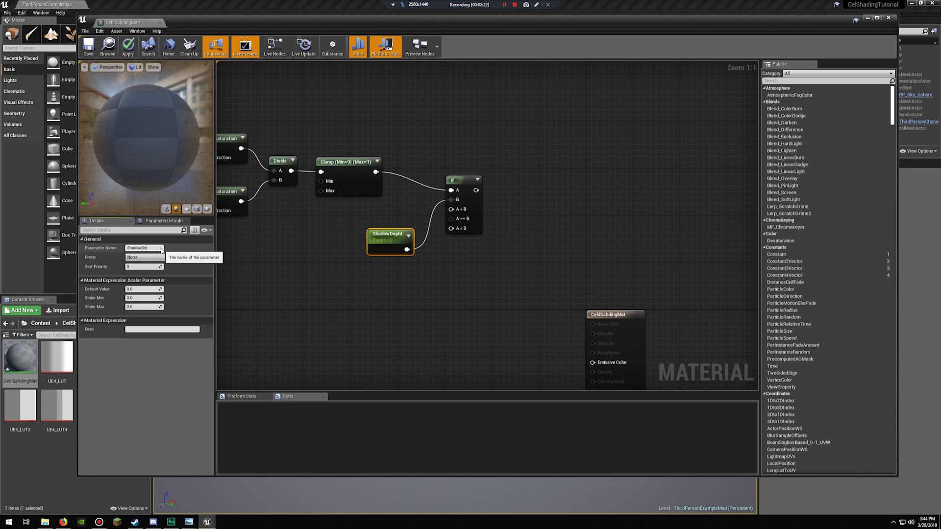
left_click(348, 256)
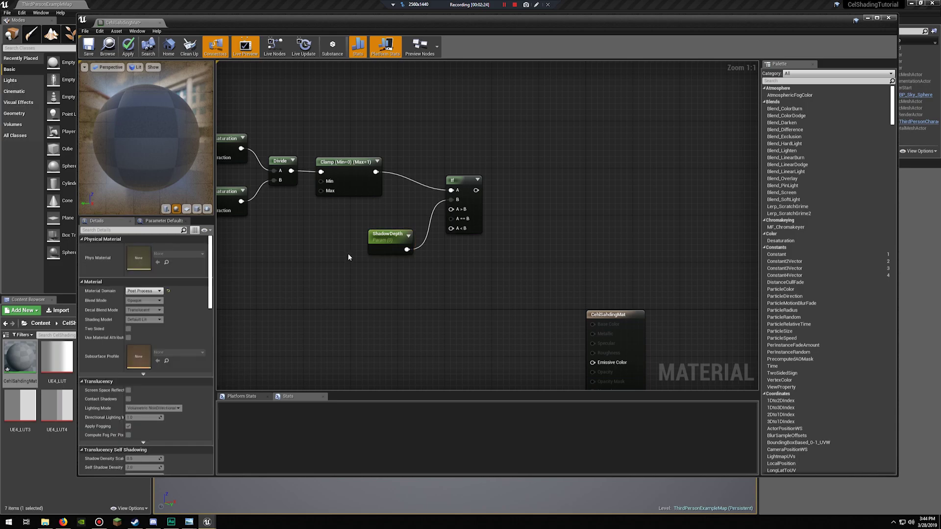
left_click(372, 246)
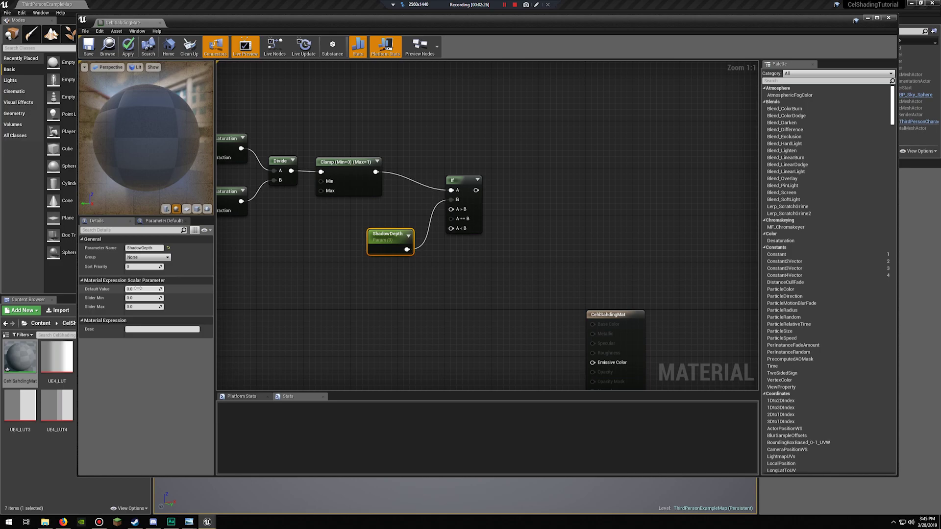